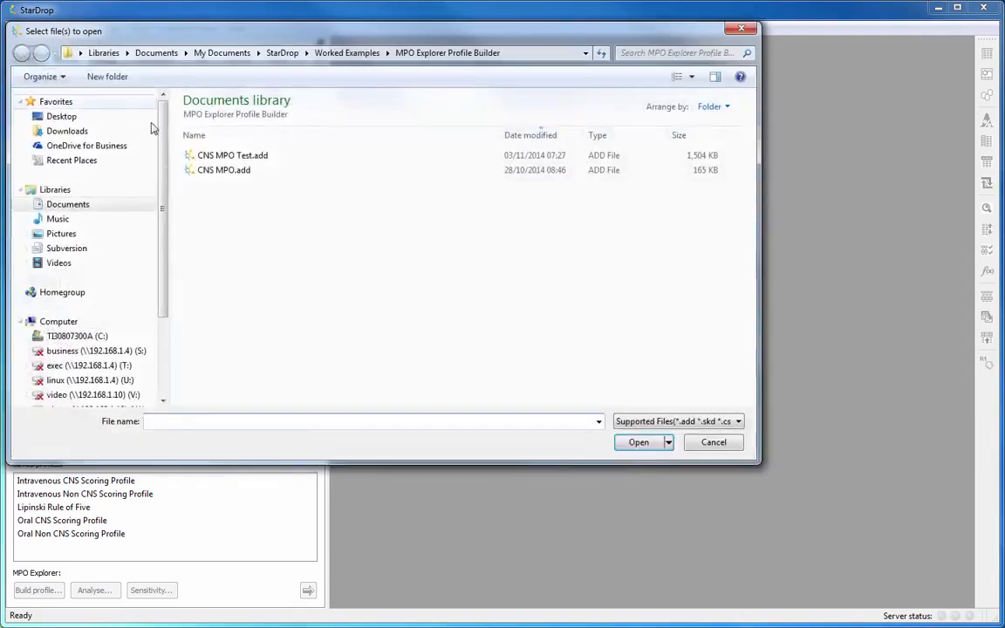
# Step: Open the CNS MPO.add data set and look through its columns across to the CNS MPO score
pyautogui.click(218, 172)
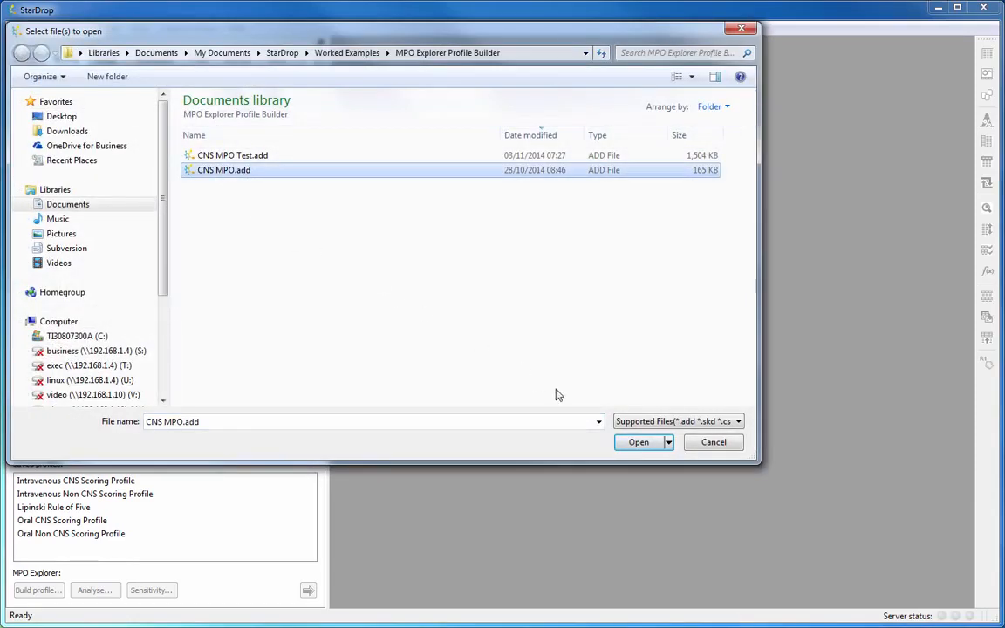
pyautogui.click(638, 443)
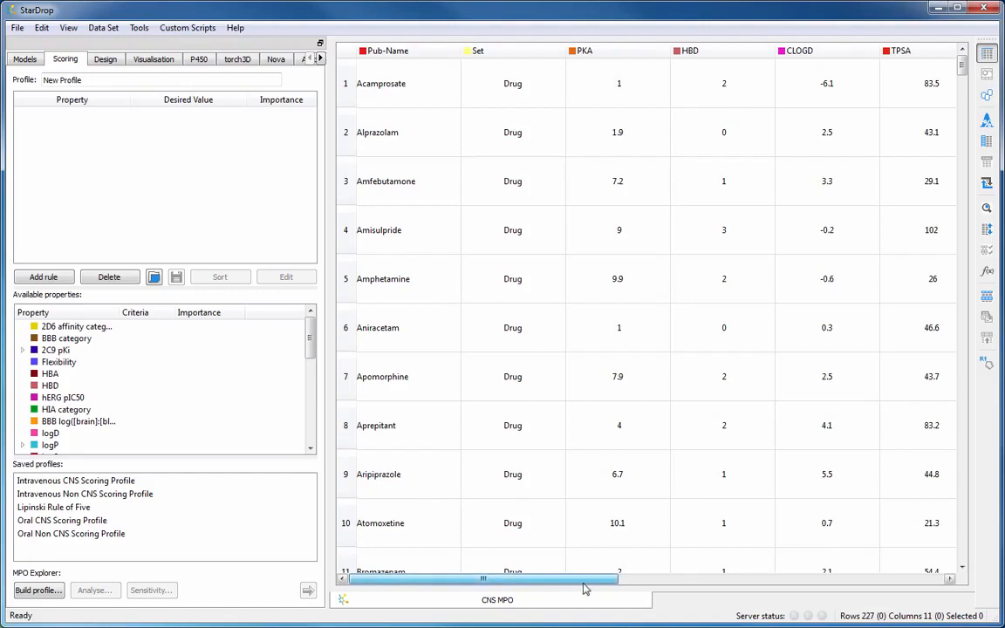
pyautogui.moveTo(584, 587); pyautogui.dragTo(875, 606)
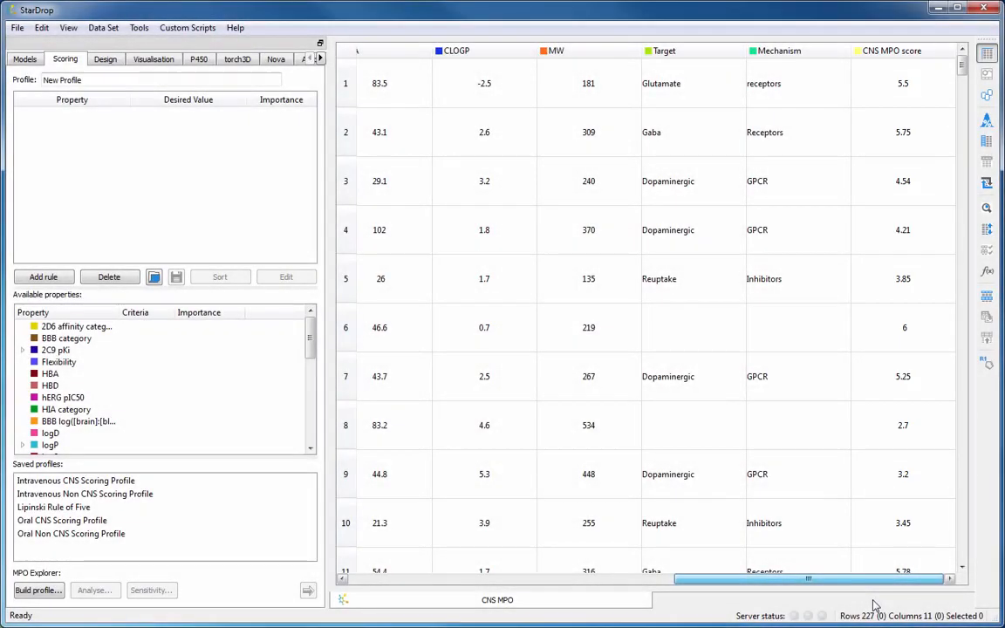
pyautogui.moveTo(874, 579); pyautogui.dragTo(549, 592)
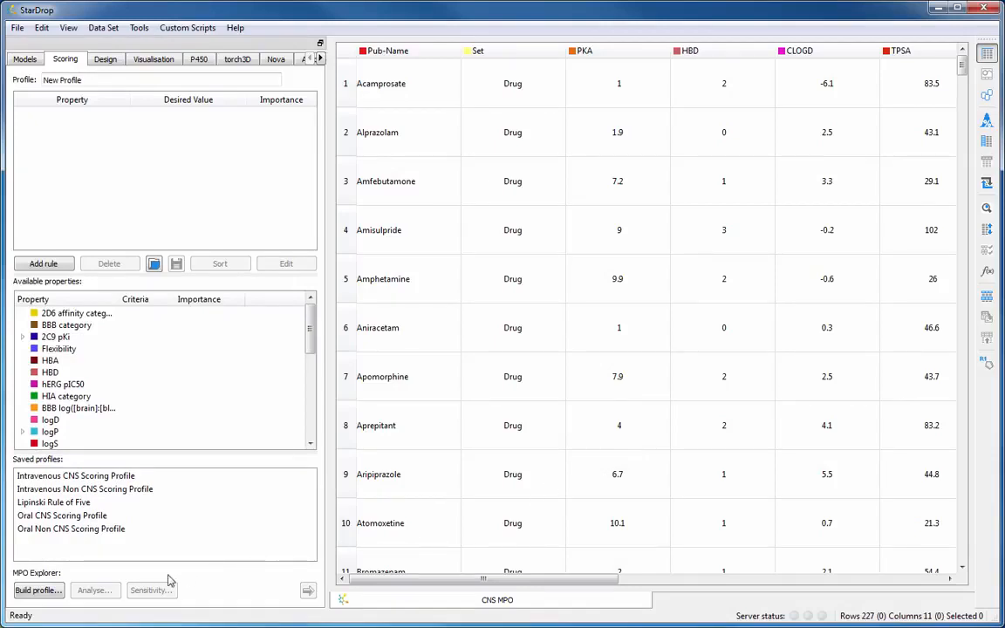
# Step: Start building an MPO Explorer profile with a category objective on the Set column, ordering Candidate as the lowest category and Drug as the highest
pyautogui.click(37, 590)
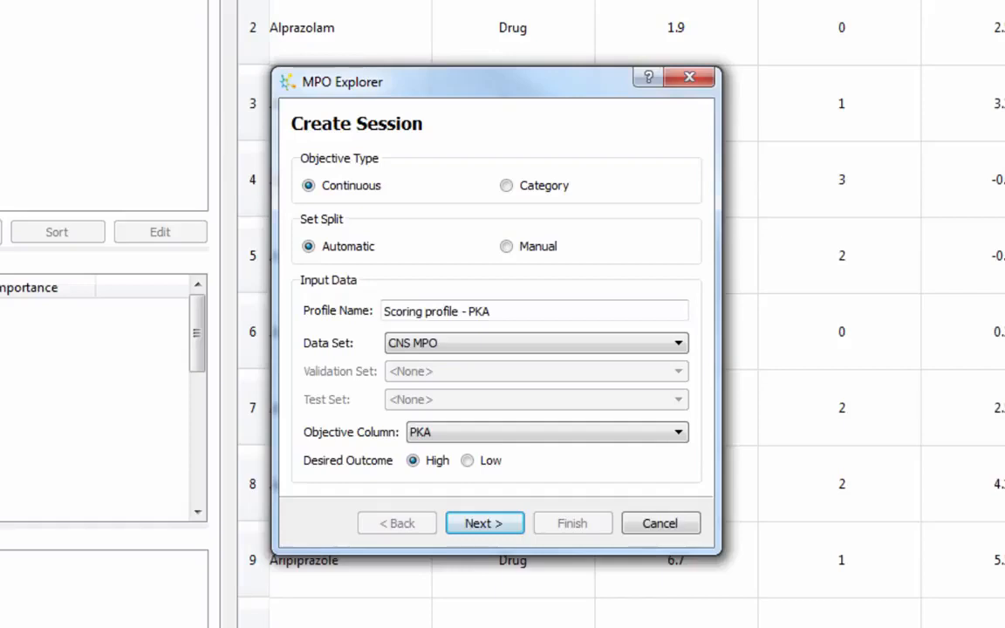
pyautogui.click(508, 187)
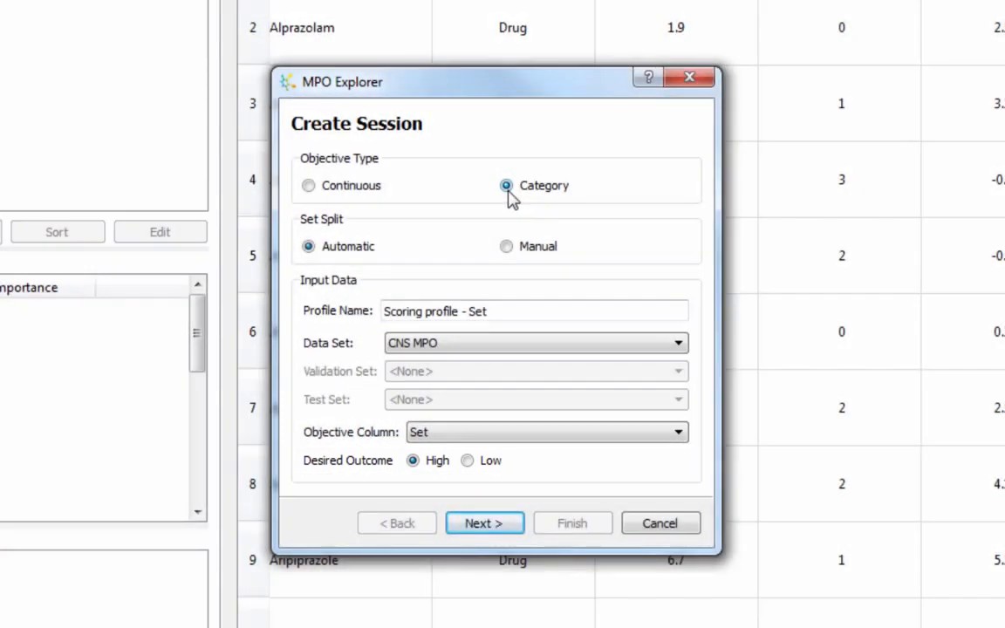
pyautogui.click(512, 527)
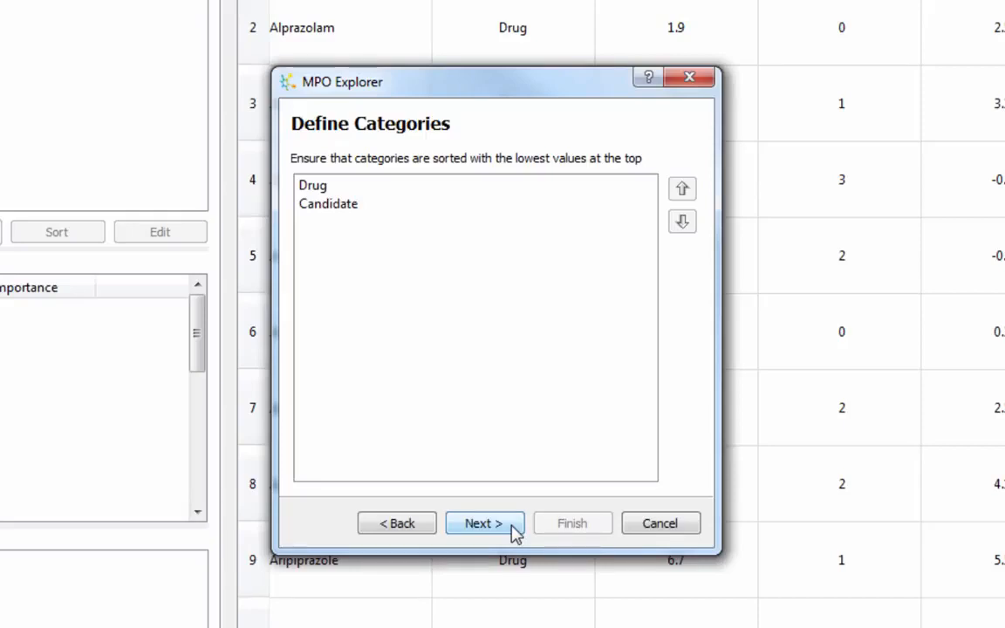
pyautogui.click(391, 190)
pyautogui.click(679, 224)
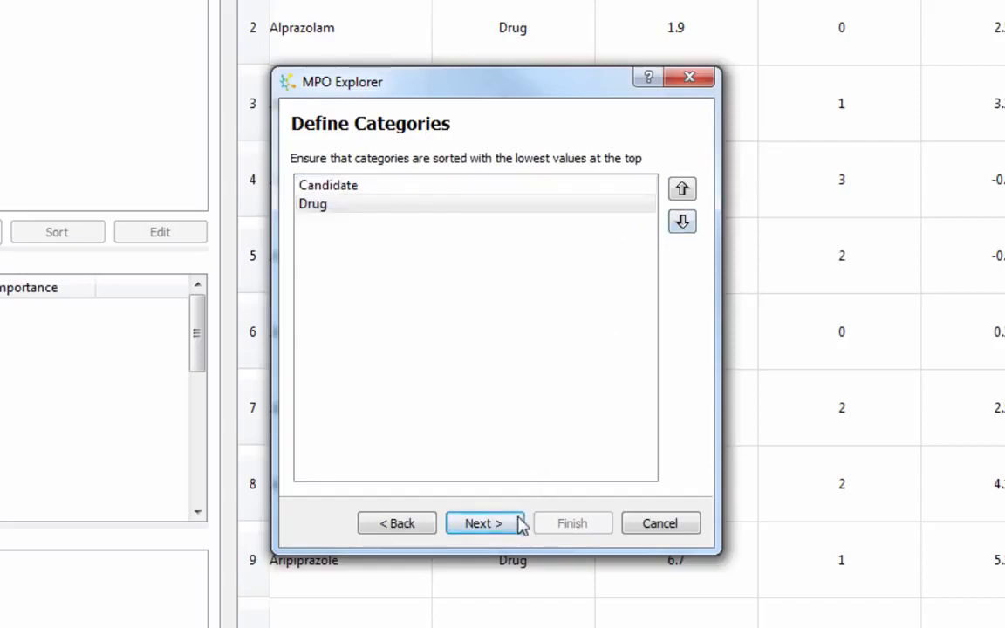
pyautogui.click(483, 524)
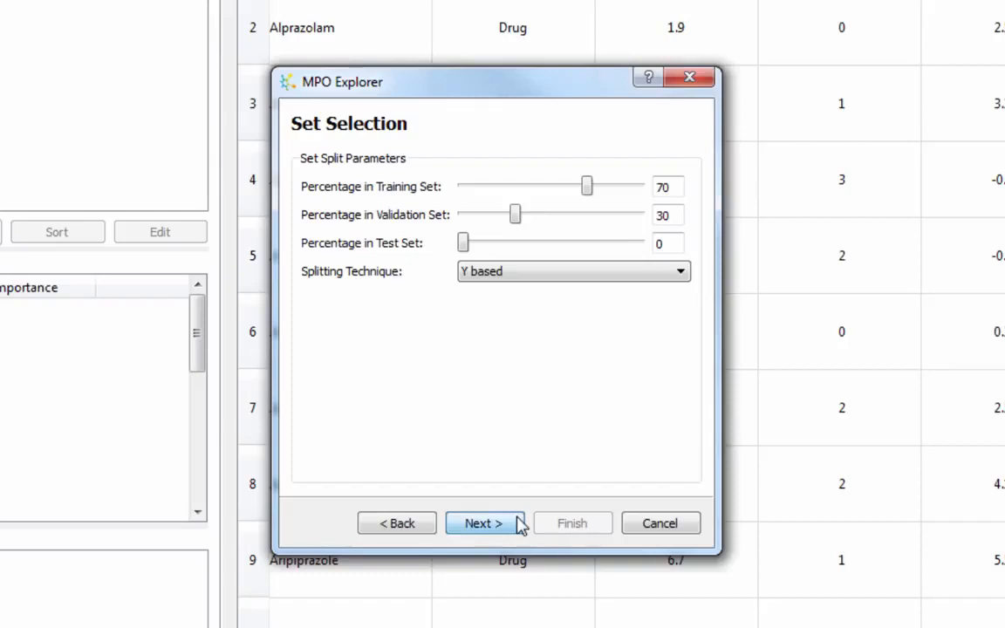
# Step: Keep the 70/30 Y based set split and exclude CNS MPO score from the properties used for the profile
pyautogui.click(521, 523)
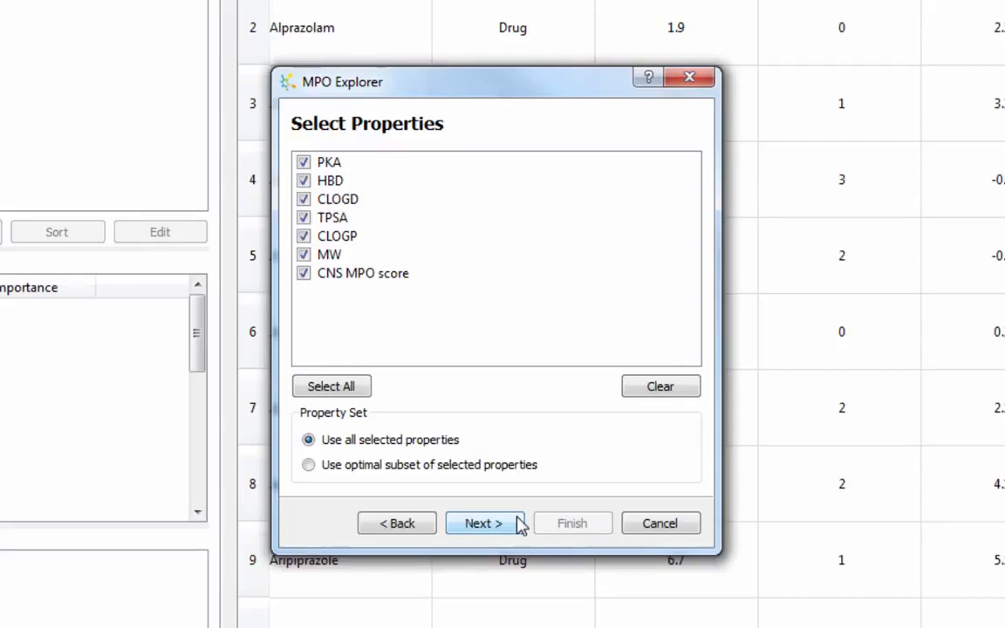
pyautogui.click(302, 273)
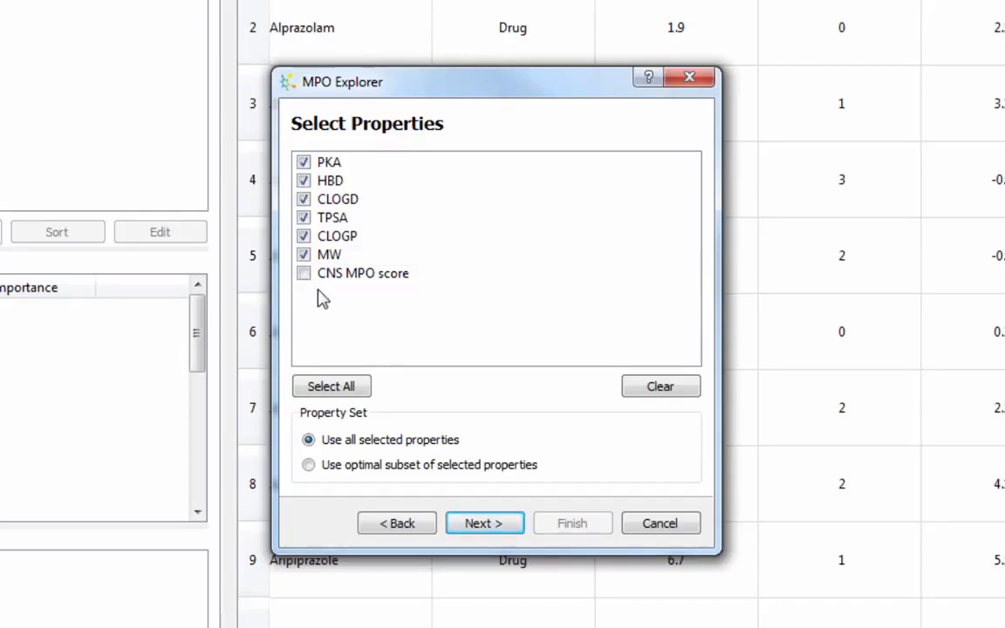
pyautogui.click(515, 524)
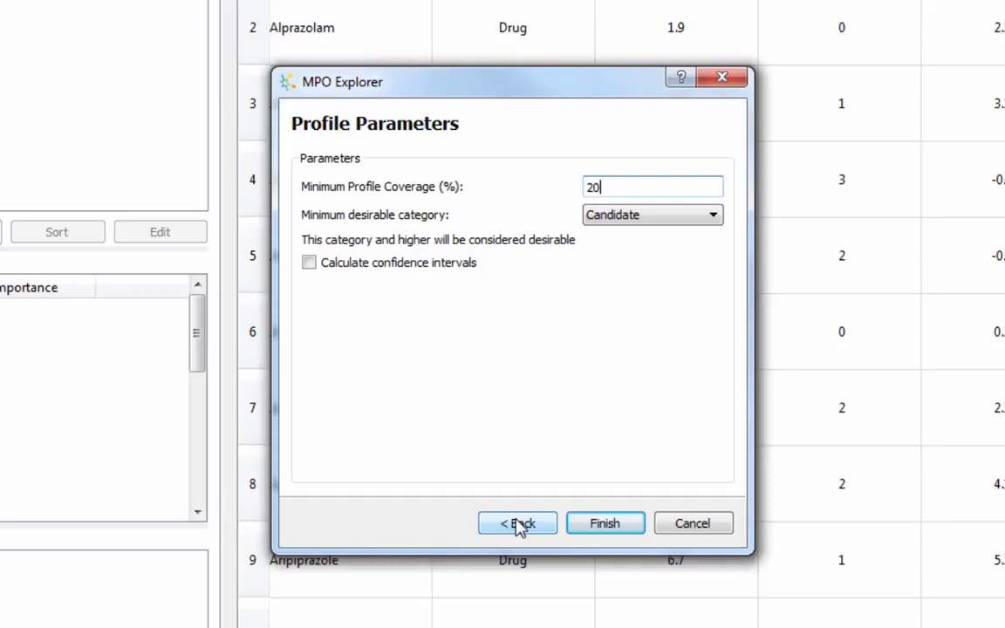
# Step: Set the minimum desirable category to Drug, keep 20% minimum profile coverage, and generate the profile
pyautogui.click(637, 218)
pyautogui.click(625, 253)
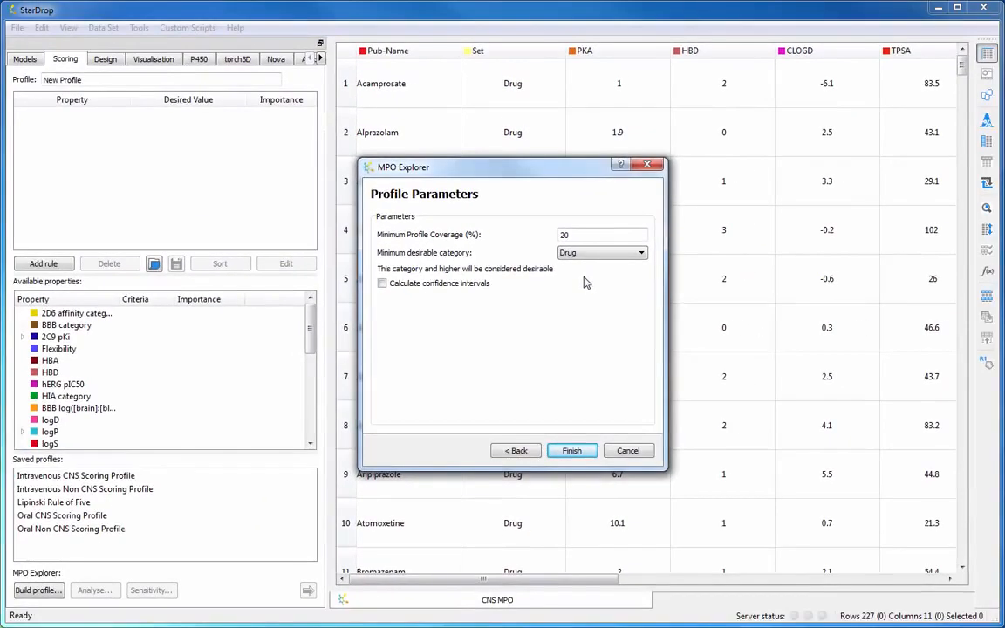
pyautogui.click(575, 450)
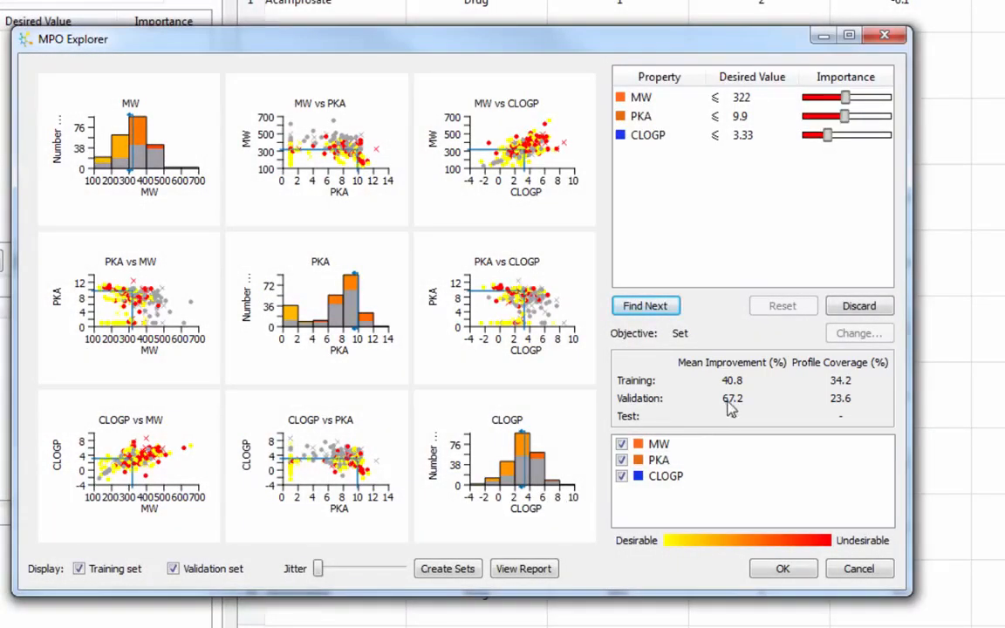
# Step: Try thresholds of PKA ≤ 13.6 and CLOGP ≤ 1.35 in the CLOGP vs PKA plot, and reset the rule
pyautogui.moveTo(730, 410)
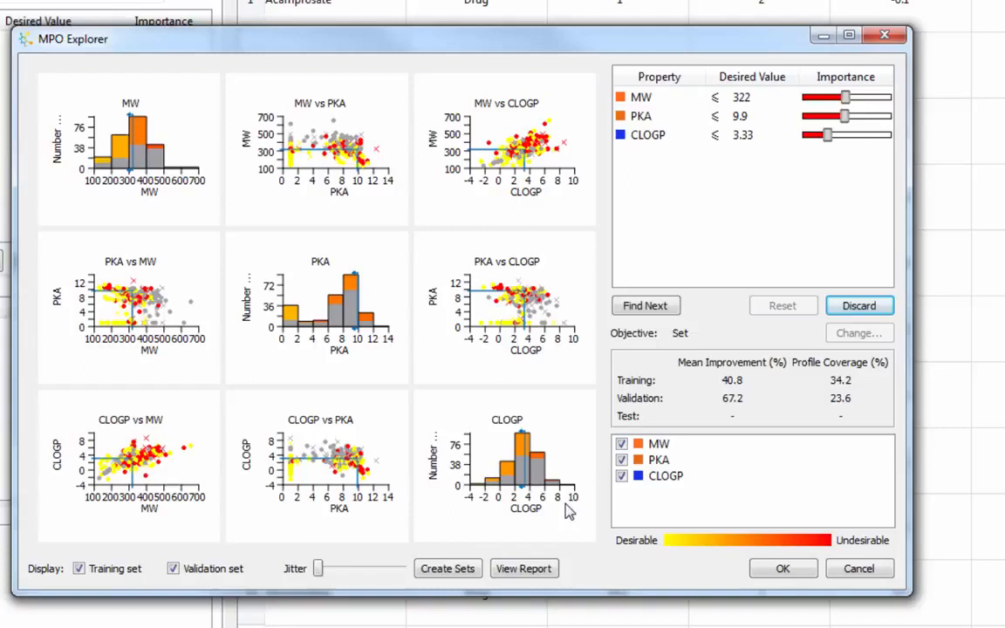
pyautogui.moveTo(340, 459); pyautogui.dragTo(343, 467)
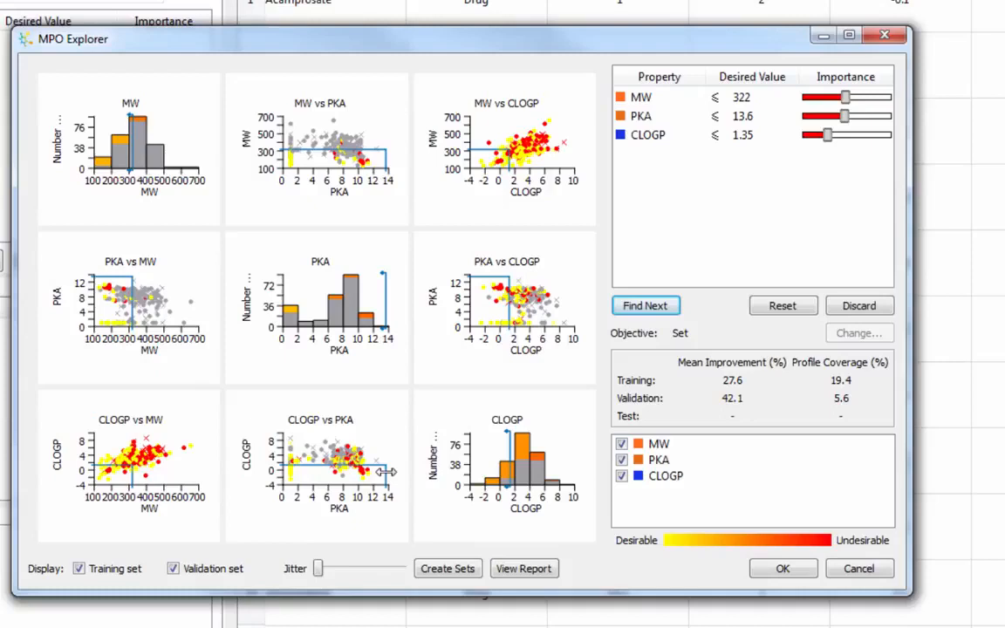
pyautogui.click(760, 310)
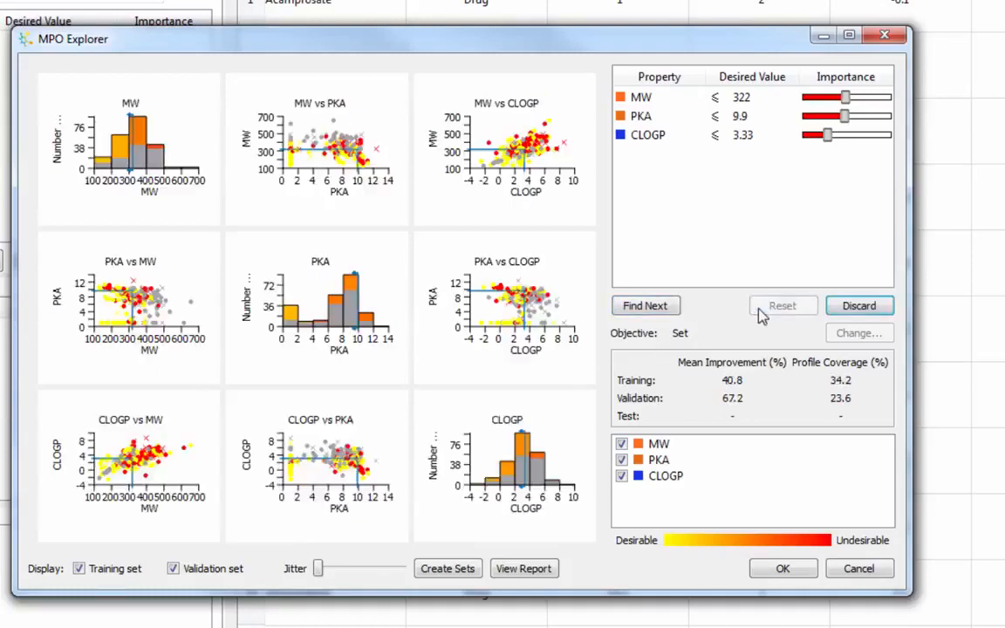
pyautogui.click(568, 505)
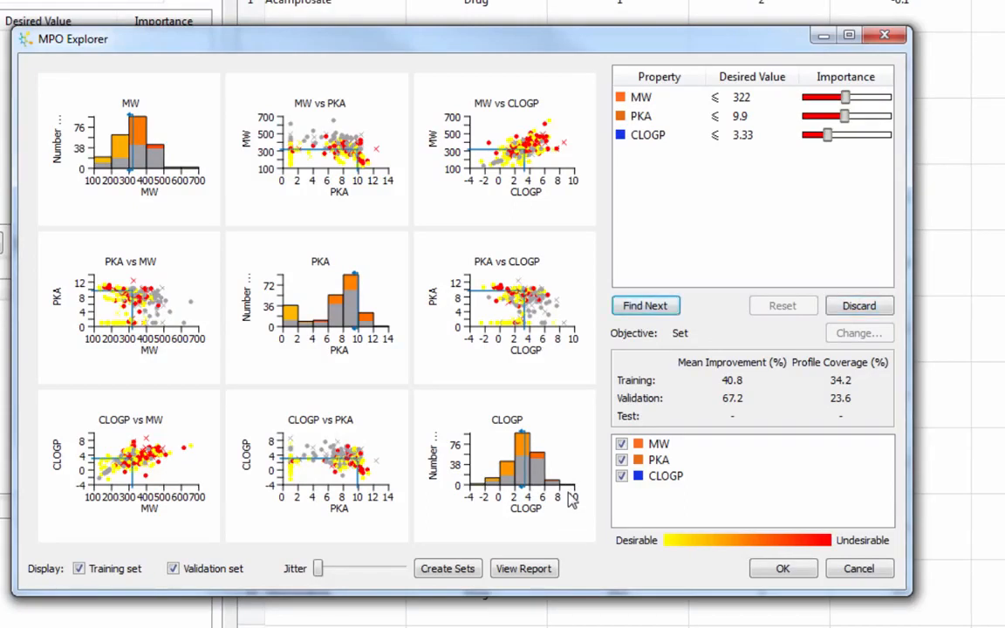
# Step: Search for a second rule for the profile and discard it
pyautogui.click(657, 306)
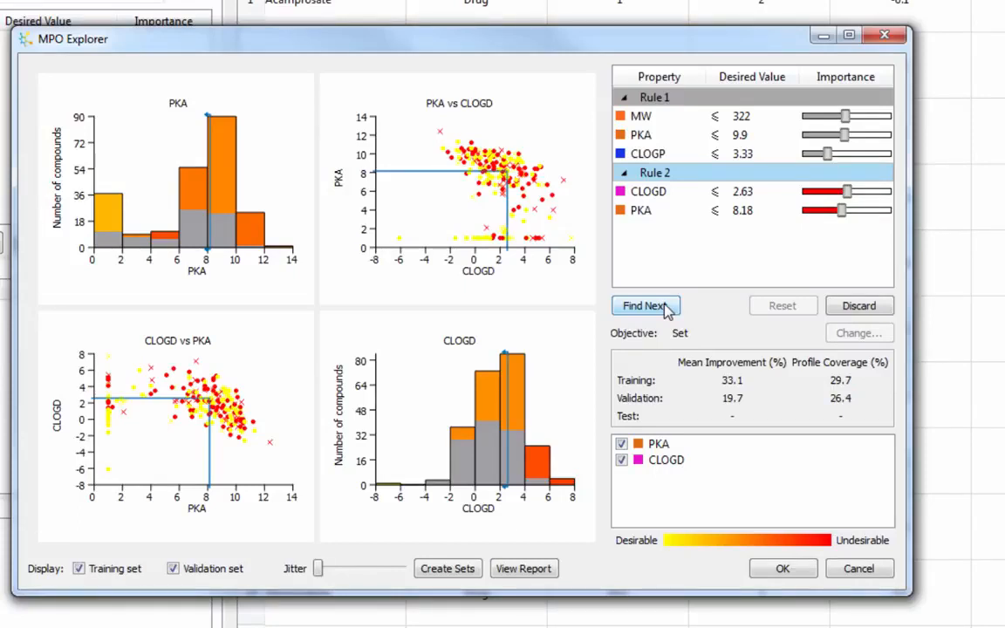
pyautogui.click(839, 321)
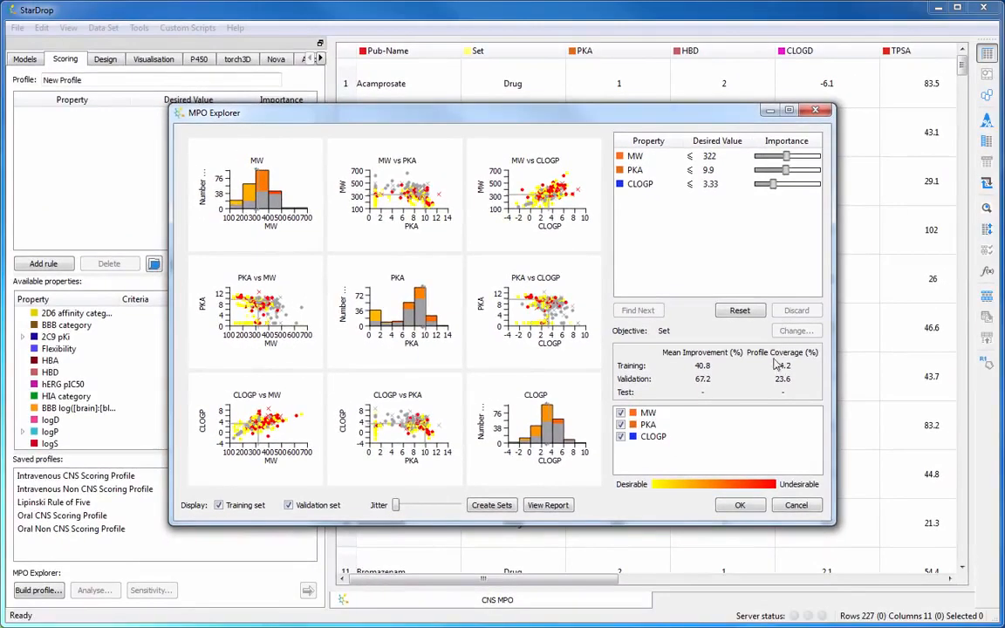
# Step: Accept the generated rule as the scoring profile and score the CNS MPO data set with it, continuing with the zero-uncertainty columns
pyautogui.click(746, 507)
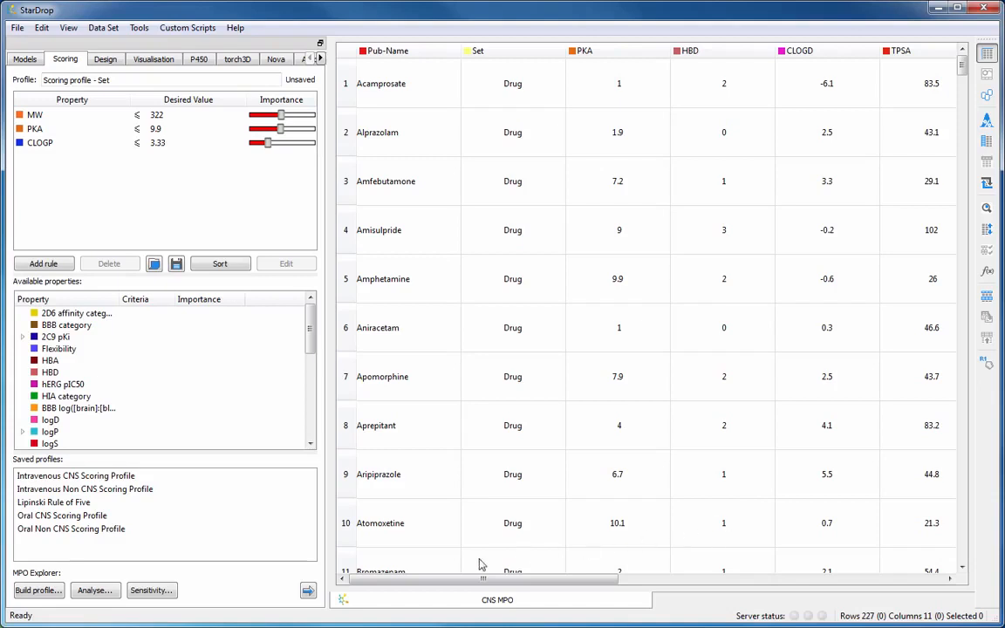
pyautogui.click(308, 593)
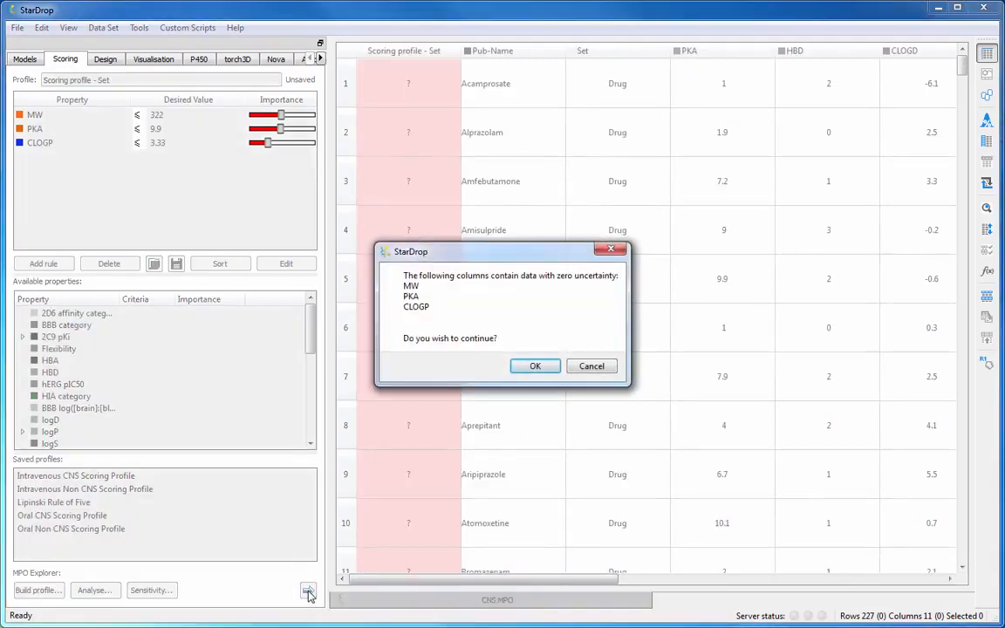
pyautogui.click(521, 370)
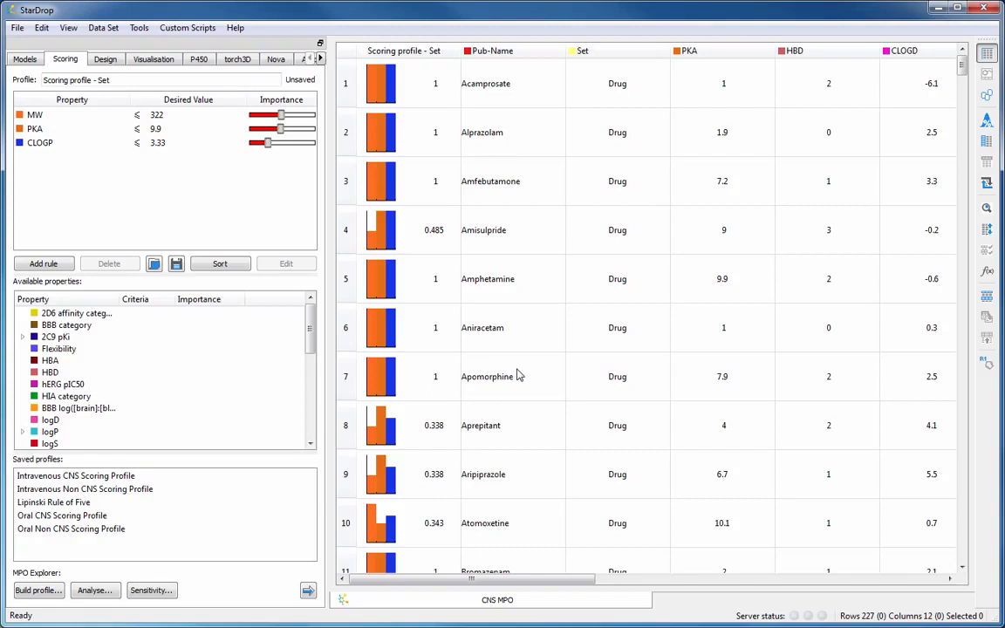
# Step: Plot a ROC curve of Scoring profile - Set as predictor of Set for Drug, and detach a copy into its own taller window
pyautogui.click(145, 61)
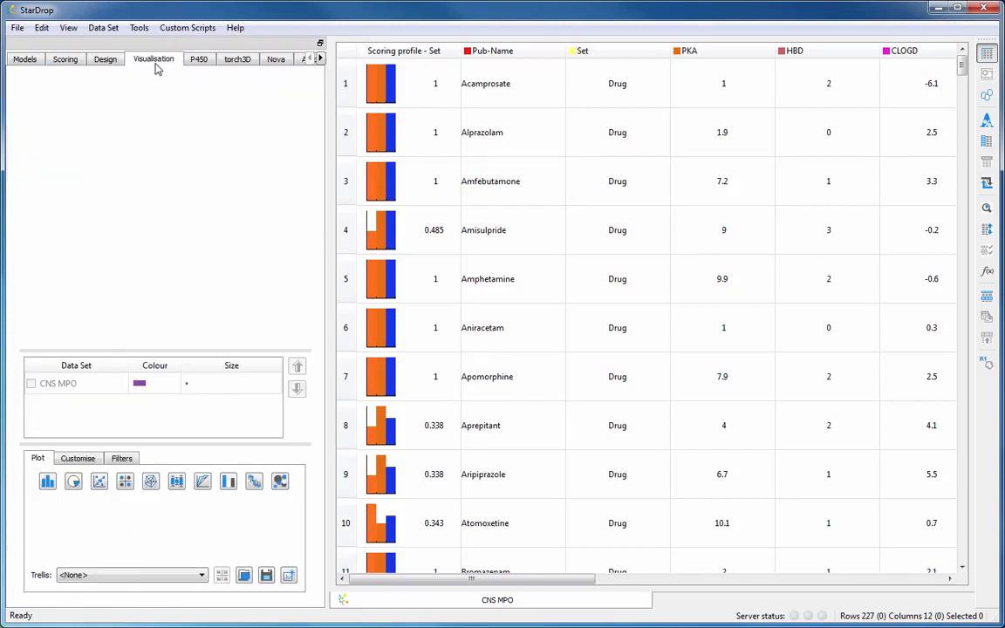
pyautogui.click(204, 481)
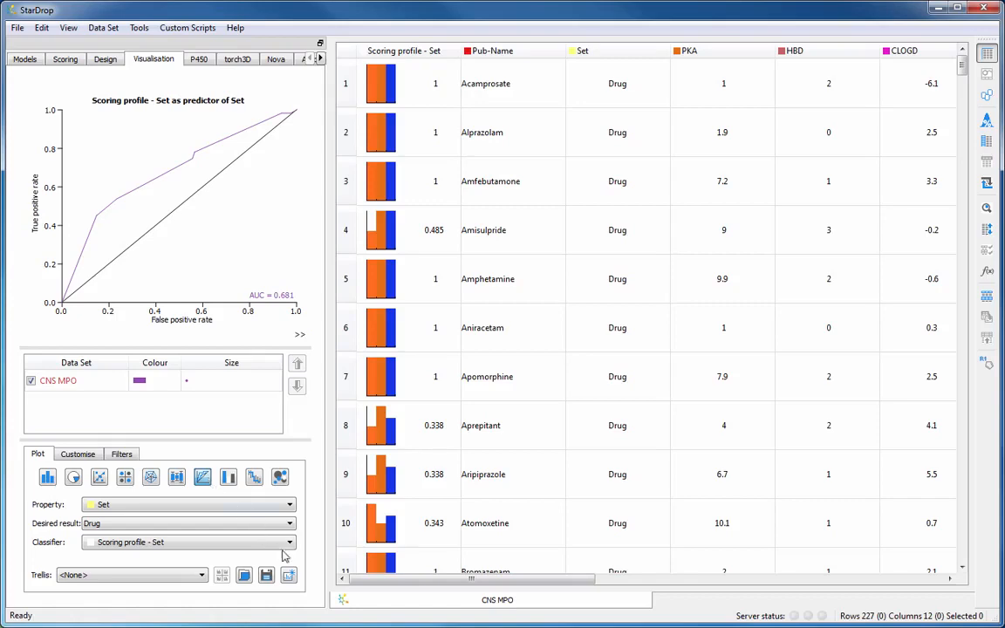
pyautogui.click(289, 575)
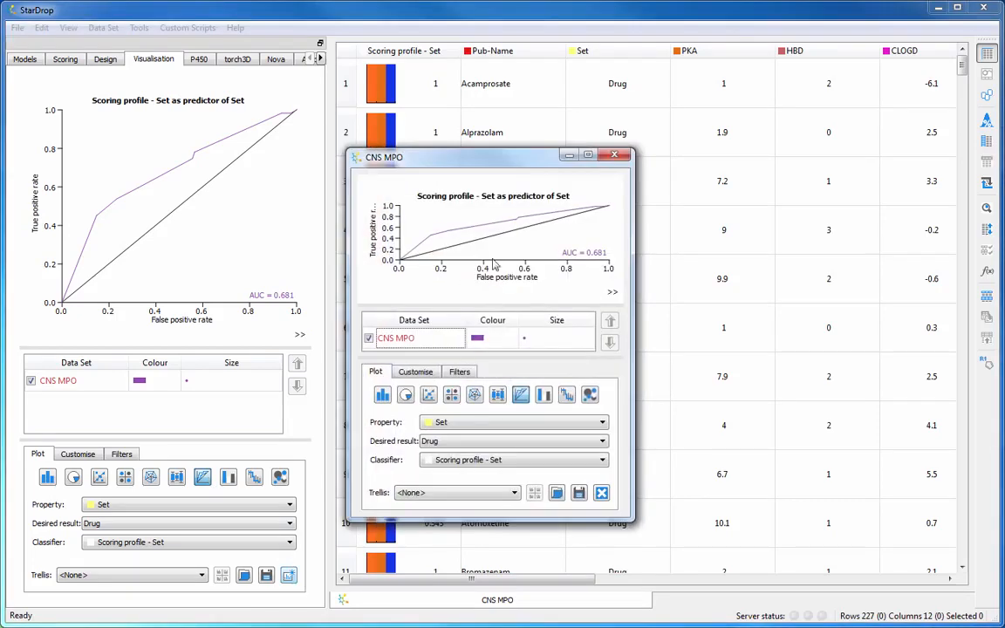
pyautogui.moveTo(499, 150); pyautogui.dragTo(494, 20)
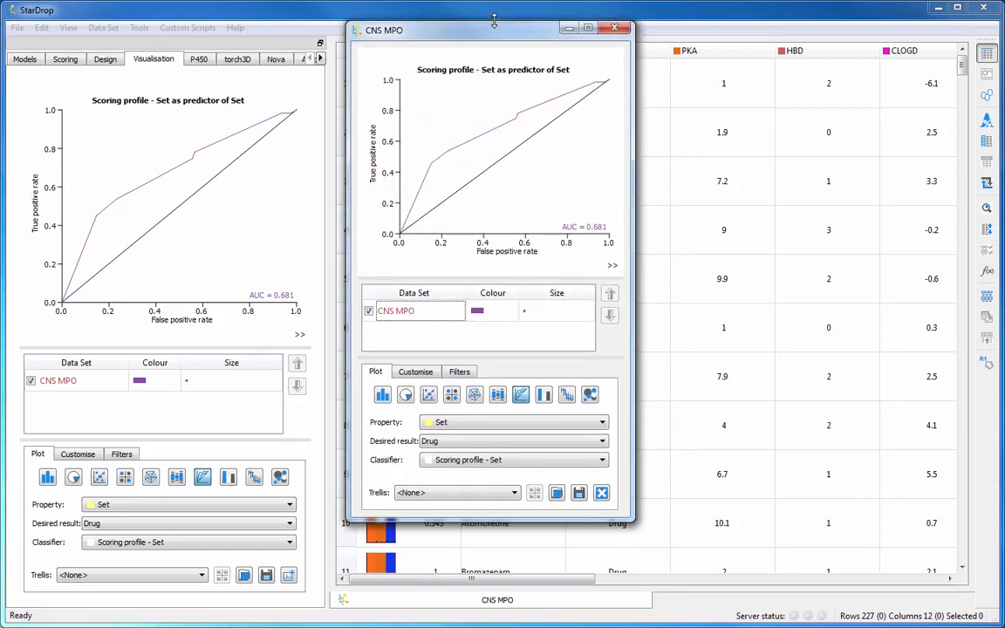
# Step: Change the main ROC plot's classifier to CNS MPO score, compare it with the detached curve, and close the detached window
pyautogui.click(156, 542)
pyautogui.click(122, 625)
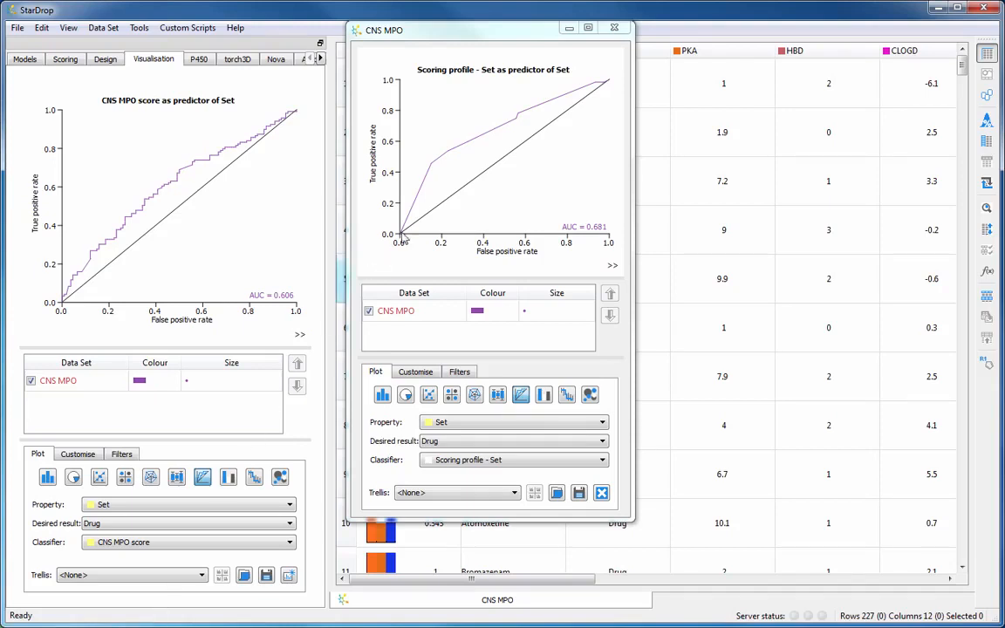
pyautogui.click(615, 28)
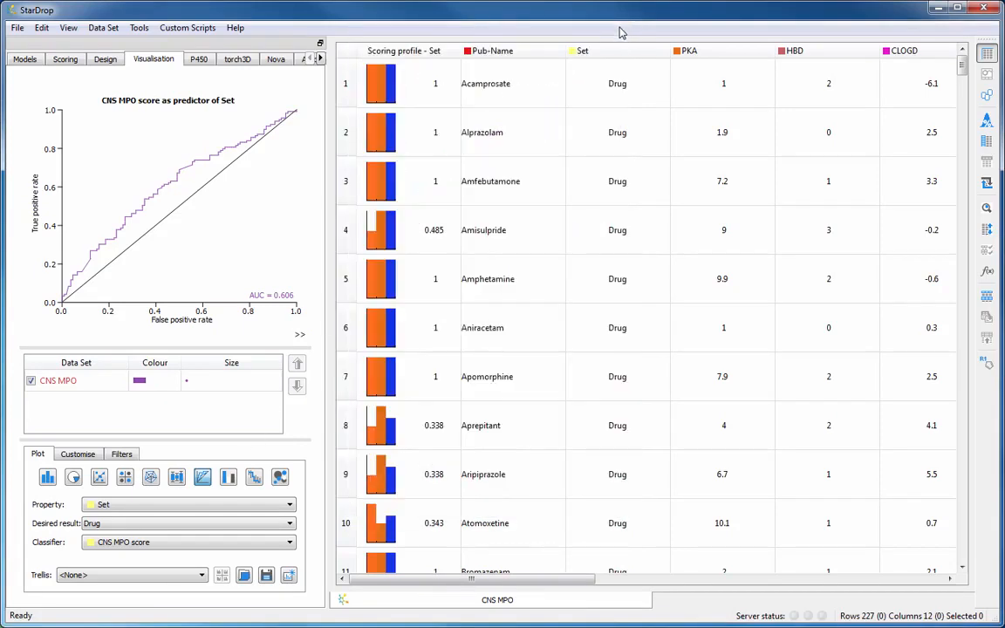
# Step: Open the CNS MPO Test.add data set
pyautogui.click(19, 30)
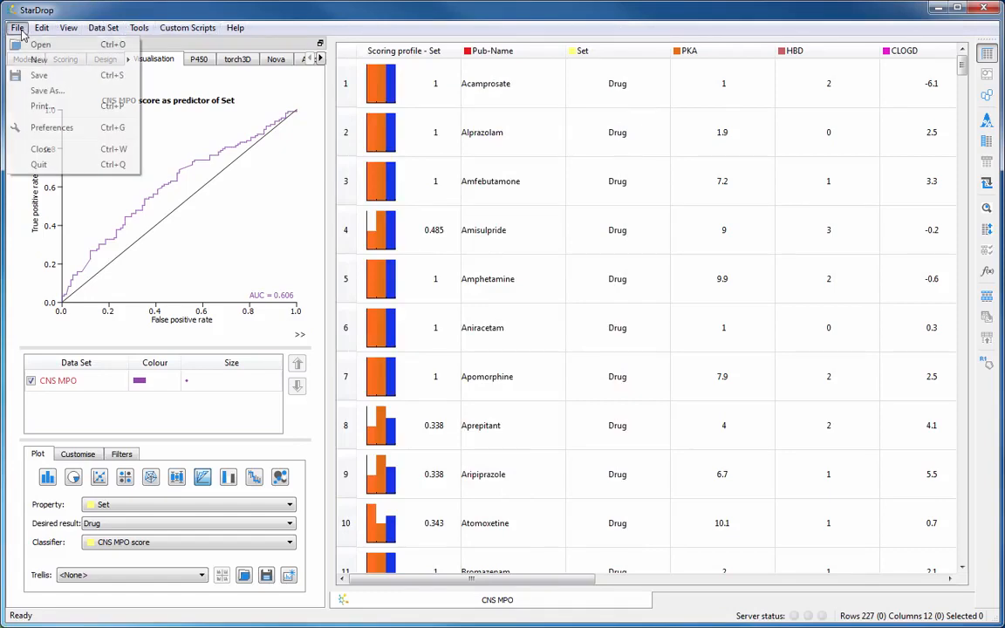
pyautogui.click(39, 44)
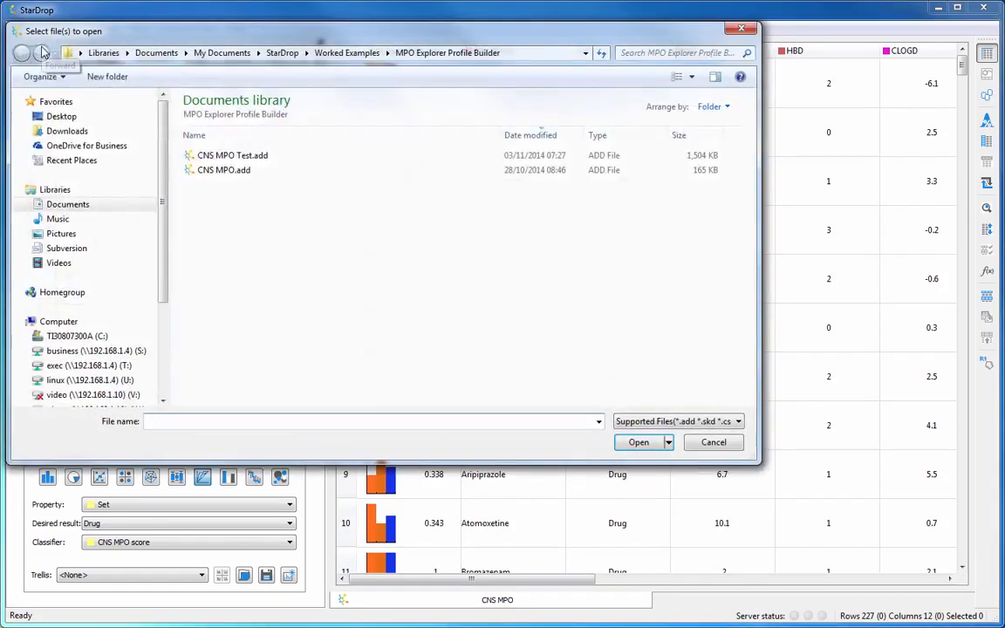
pyautogui.click(228, 155)
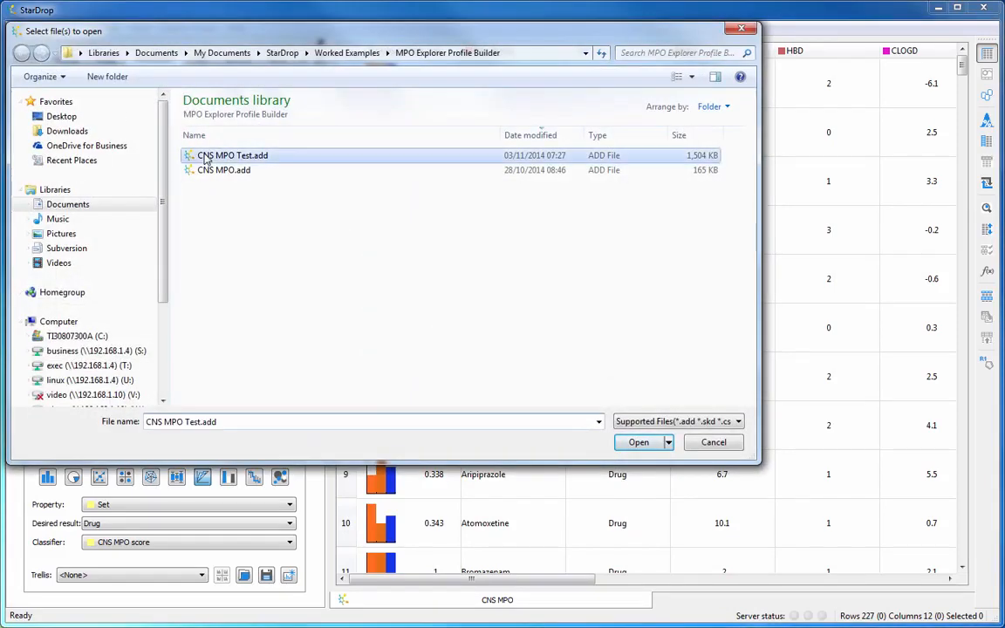
pyautogui.click(640, 443)
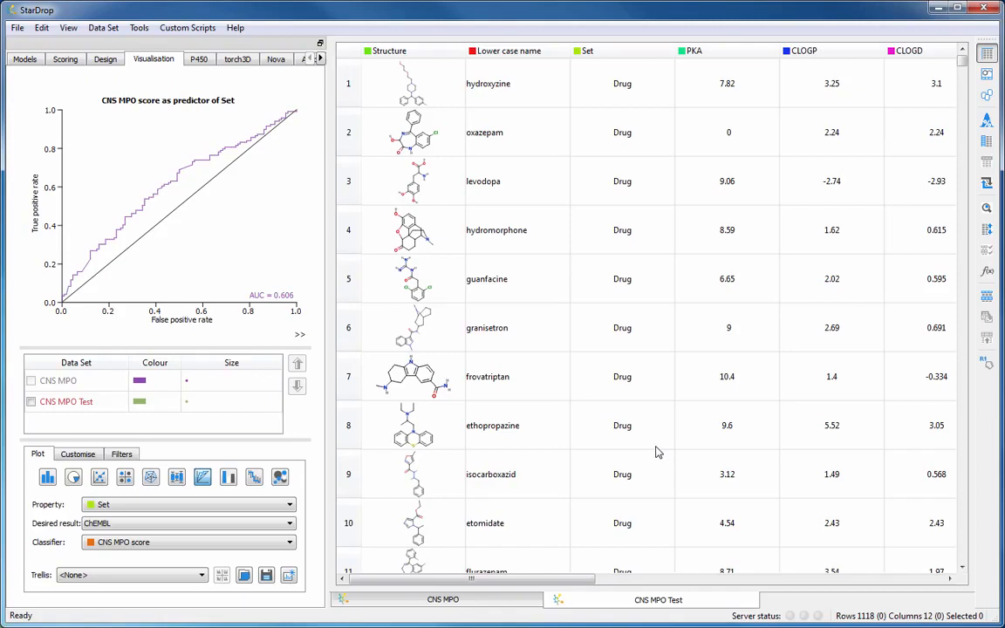
# Step: Score the CNS MPO Test data set with the Scoring profile - Set profile, continuing with the zero-uncertainty columns
pyautogui.click(61, 63)
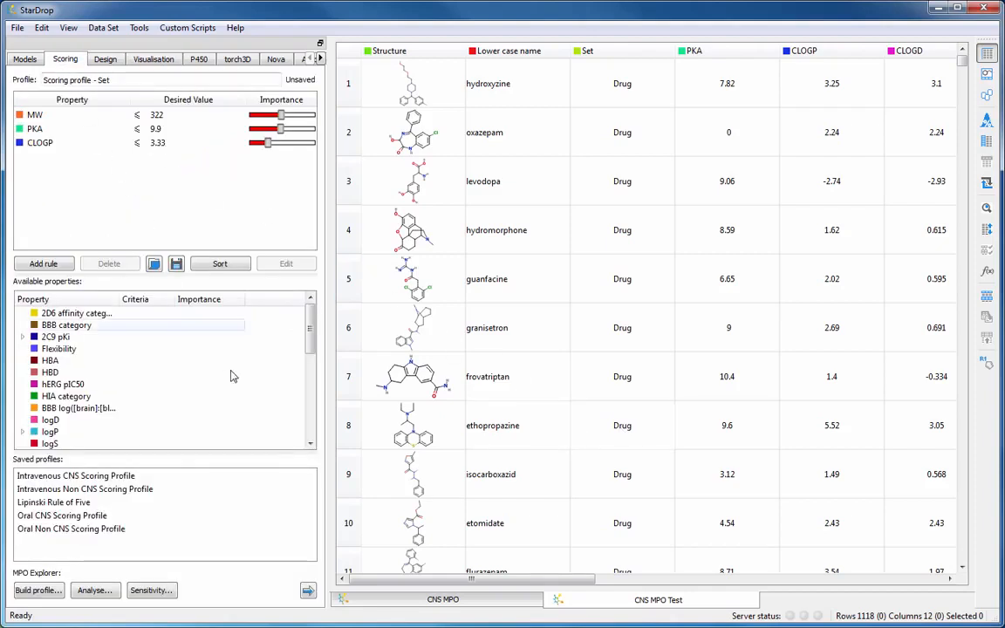
pyautogui.click(309, 591)
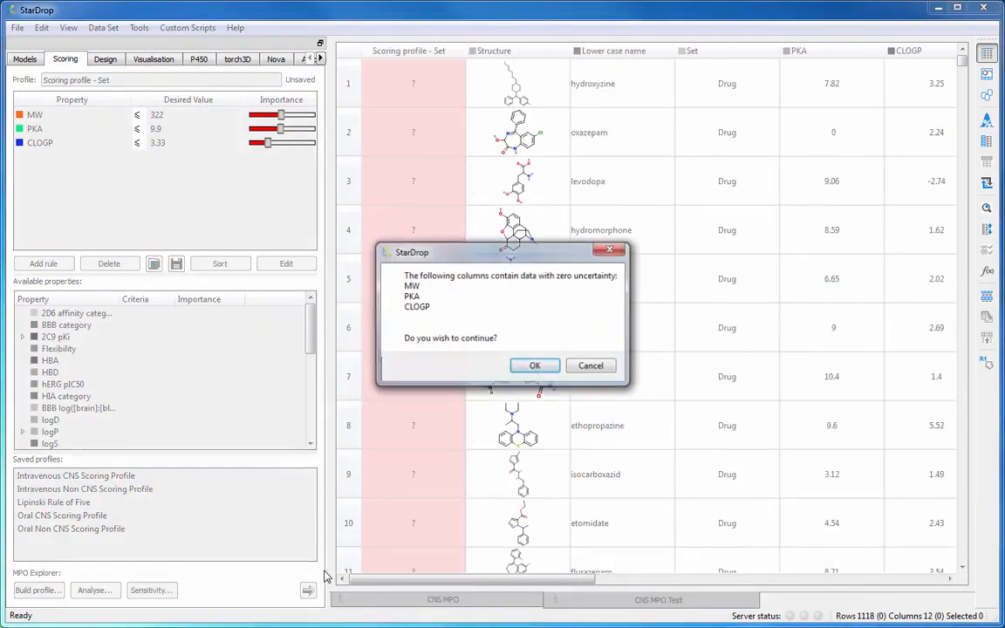
pyautogui.click(523, 366)
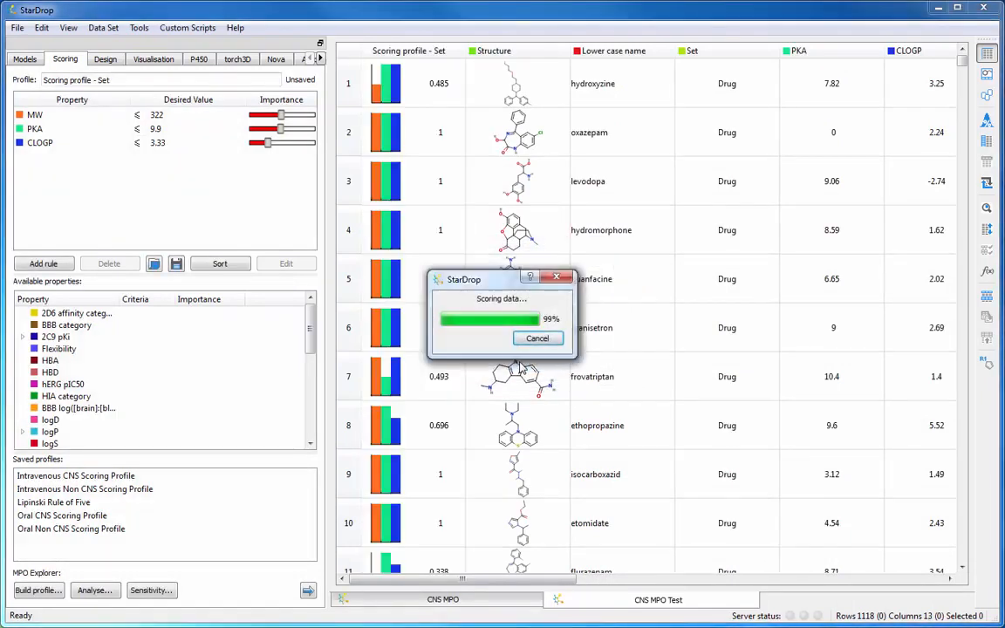
pyautogui.moveTo(519, 370)
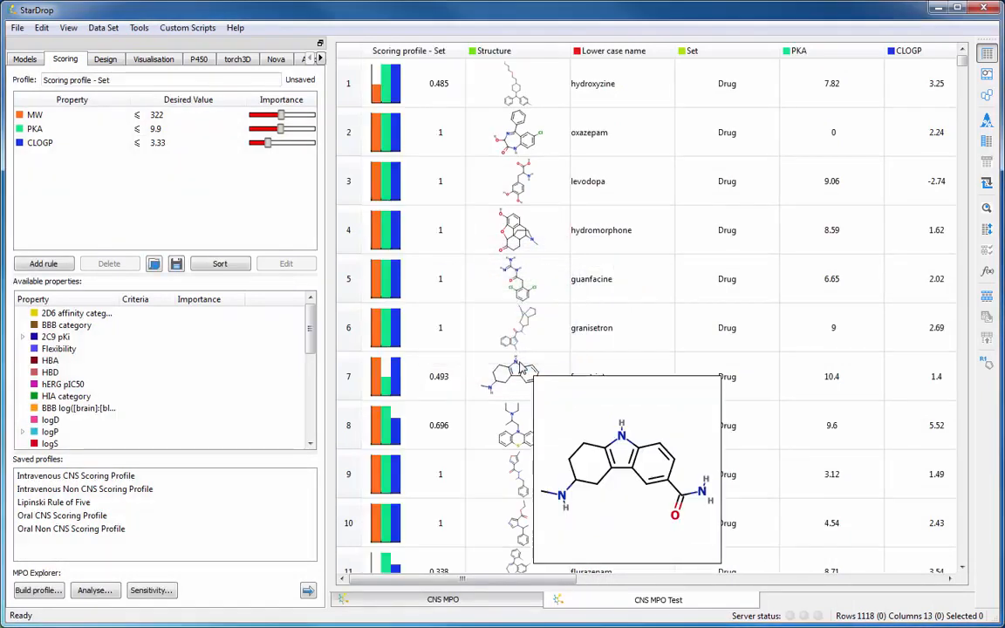
# Step: Plot the ROC curve for CNS MPO Test only, with Drug as the desired result and Scoring profile - Set as classifier
pyautogui.click(137, 62)
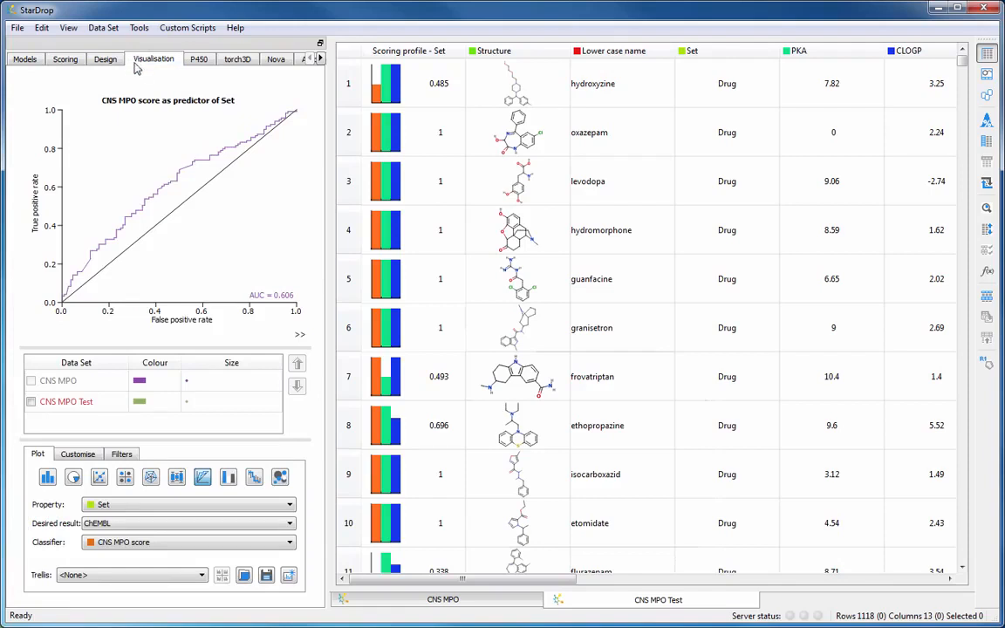
pyautogui.click(30, 401)
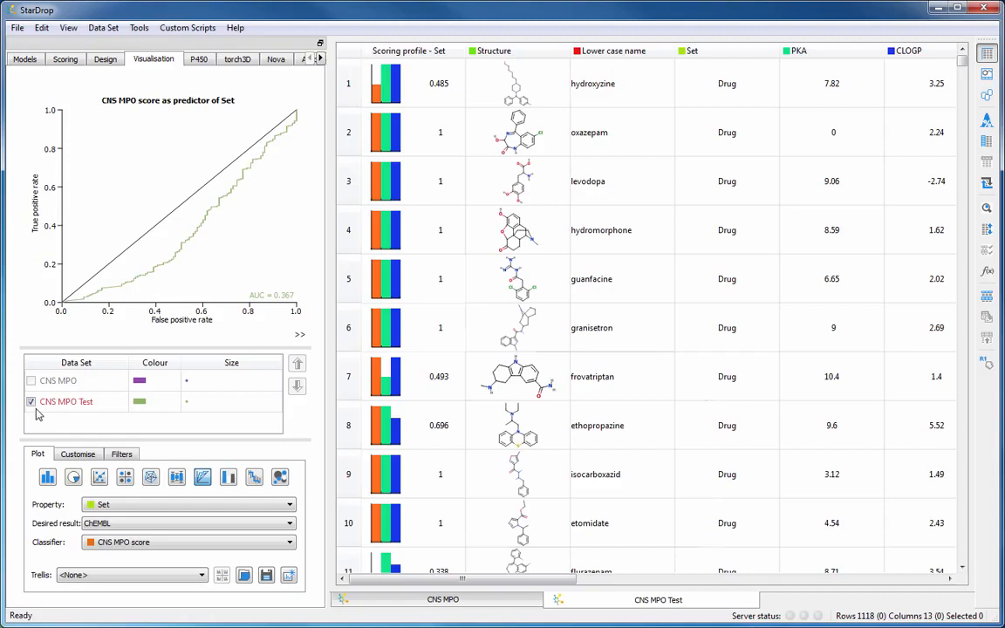
pyautogui.click(144, 523)
pyautogui.click(150, 545)
pyautogui.click(150, 543)
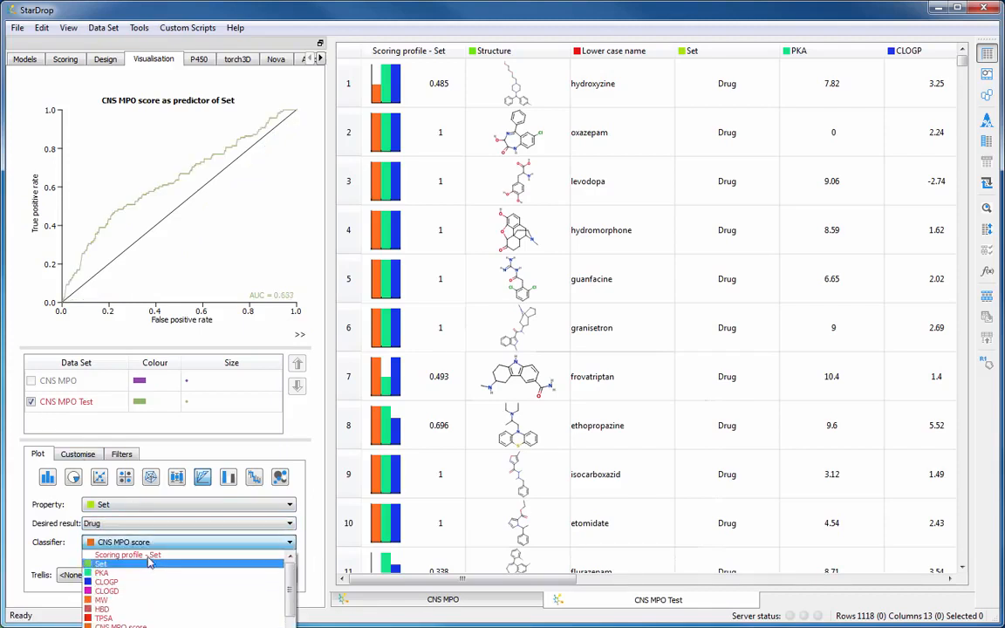
pyautogui.click(147, 556)
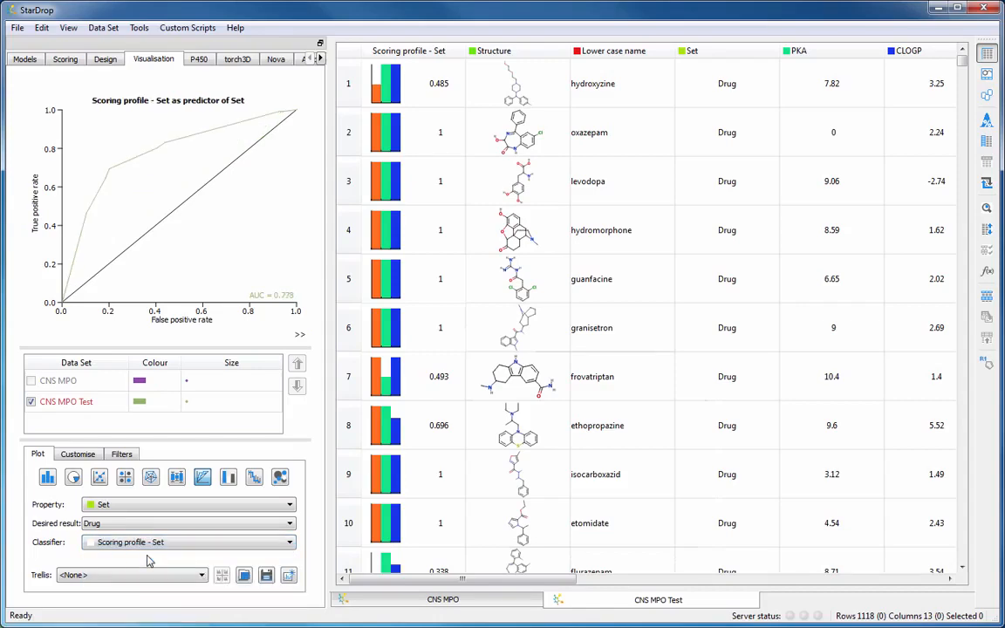
# Step: Detach a copy of the test set's ROC plot into its own taller window, and change the main plot's classifier to CNS MPO score
pyautogui.click(288, 575)
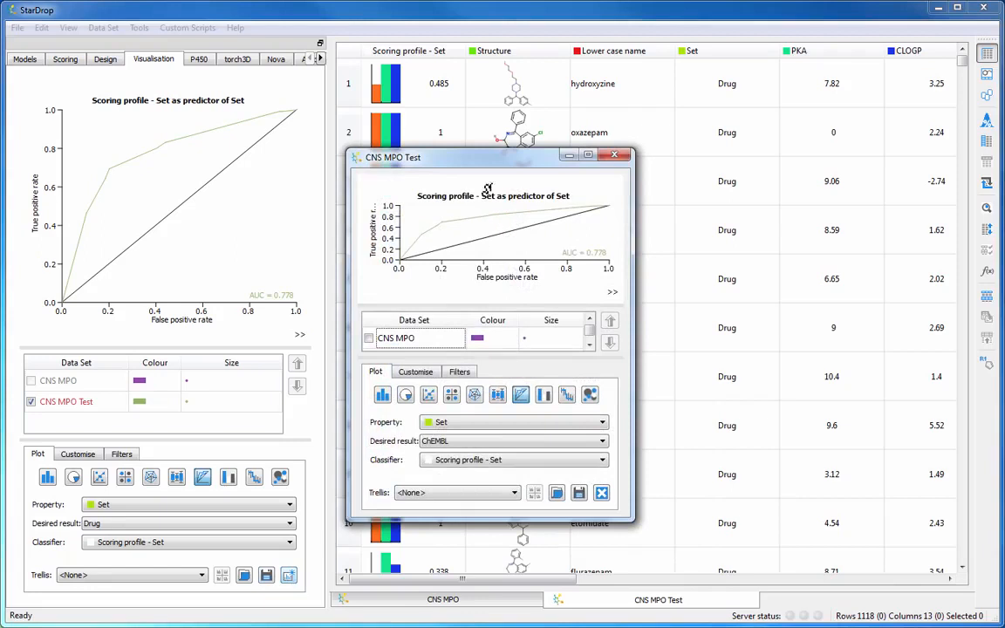
pyautogui.moveTo(444, 150); pyautogui.dragTo(493, 34)
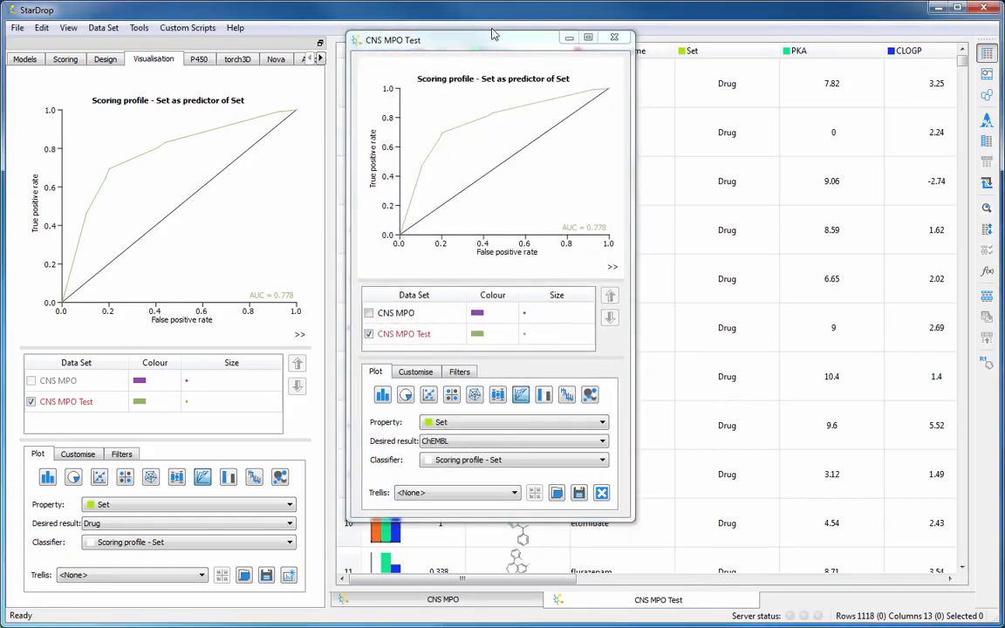
pyautogui.click(488, 43)
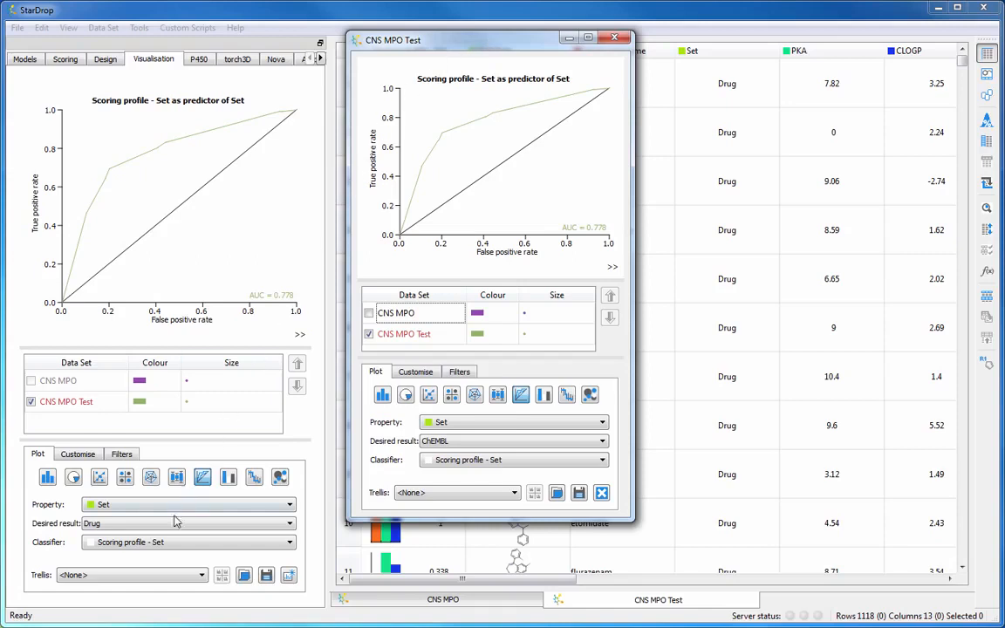
pyautogui.click(173, 543)
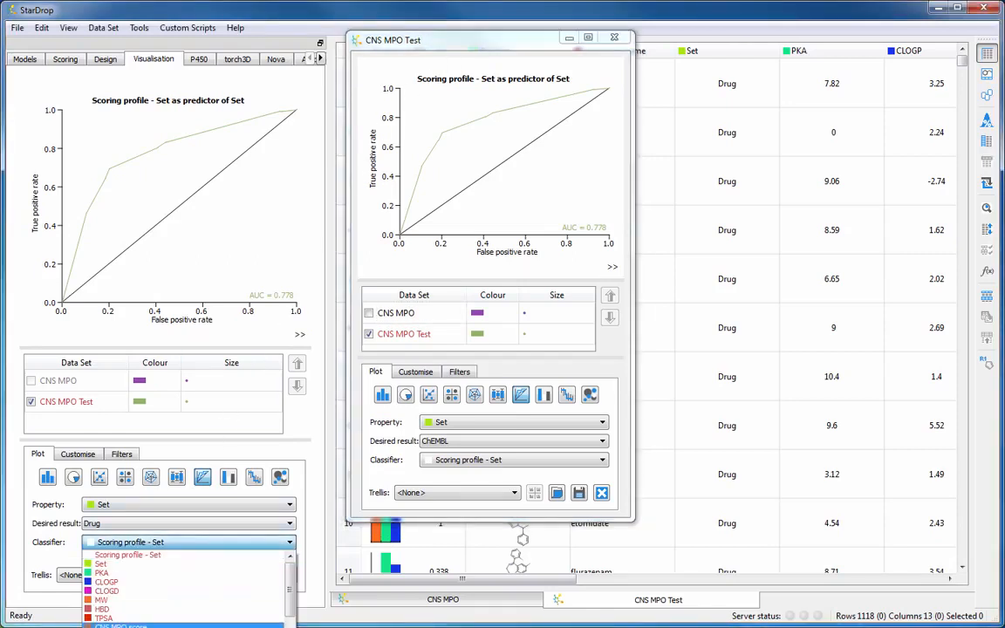
pyautogui.click(130, 560)
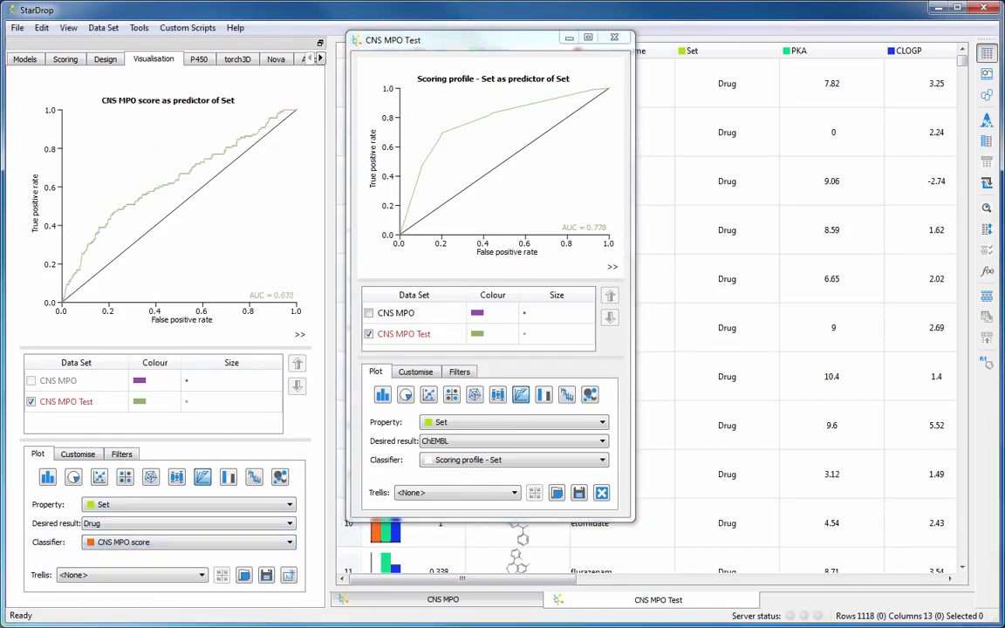